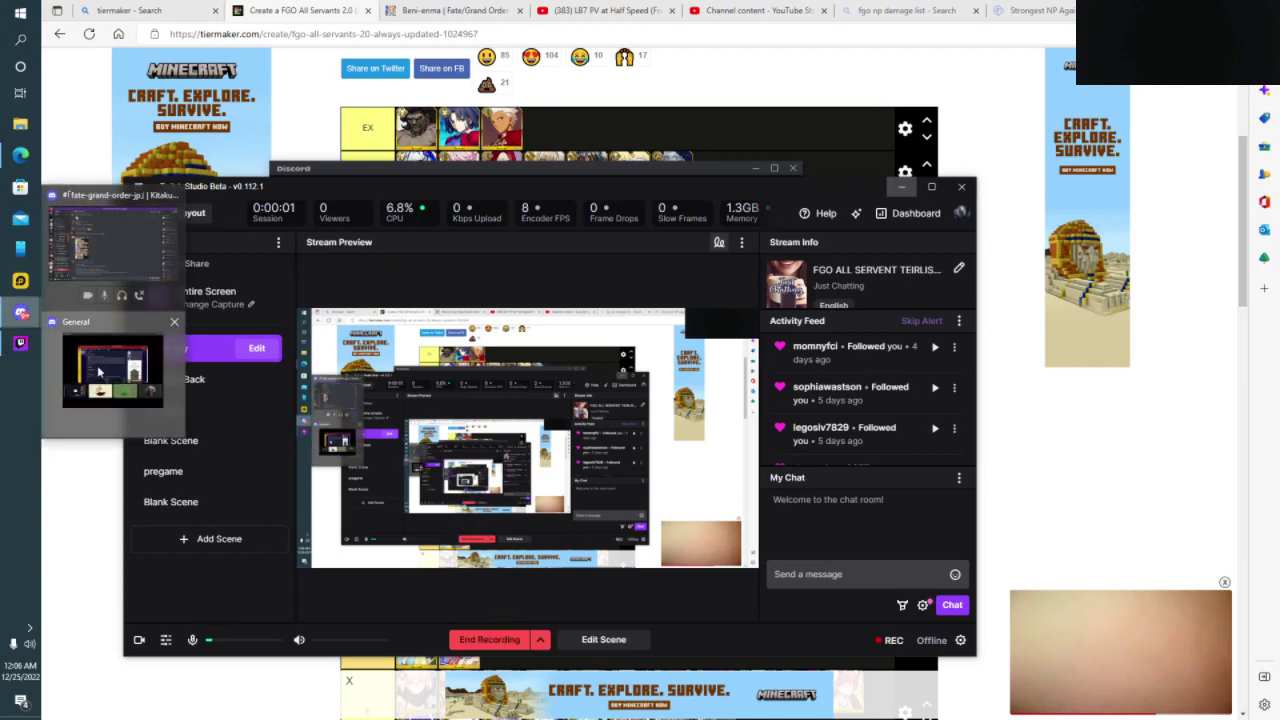
Bring the Discord call forward and show the shared TYPE-MOON wiki screen full screen
click(99, 372)
double_click(540, 300)
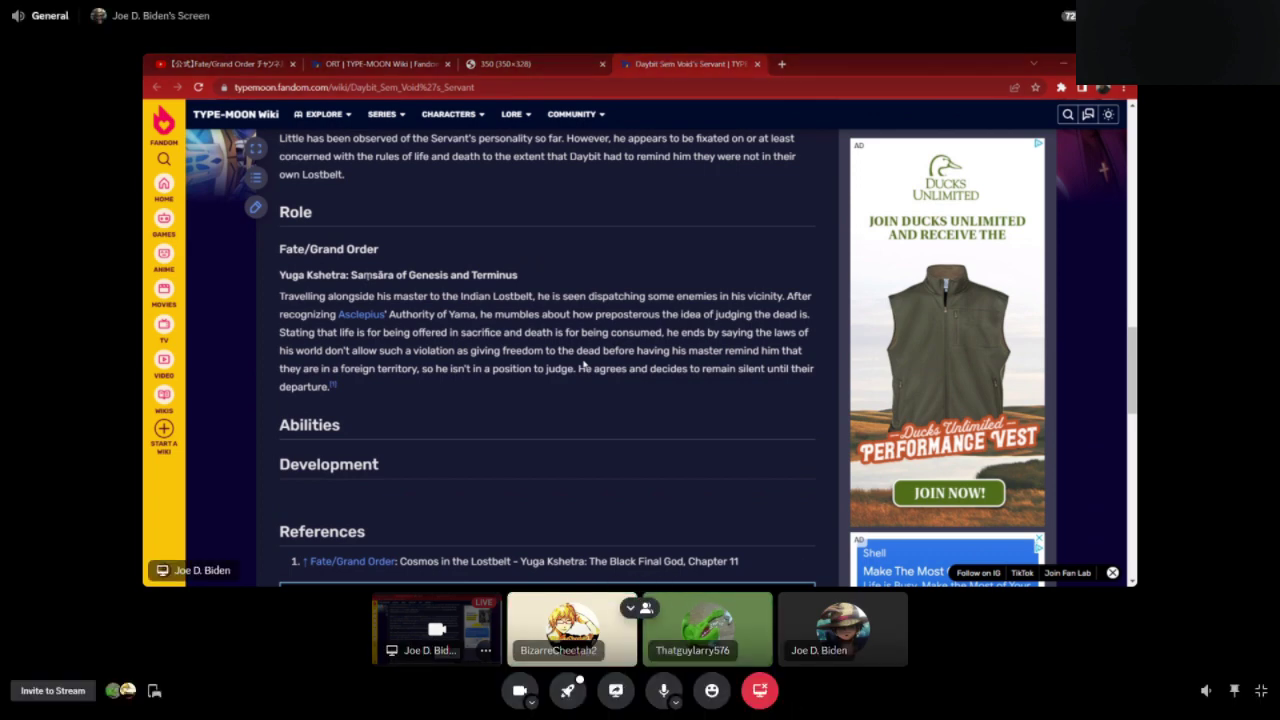
Leave full screen, hide the Discord call, and begin ending the Twitch Studio recording
click(1261, 690)
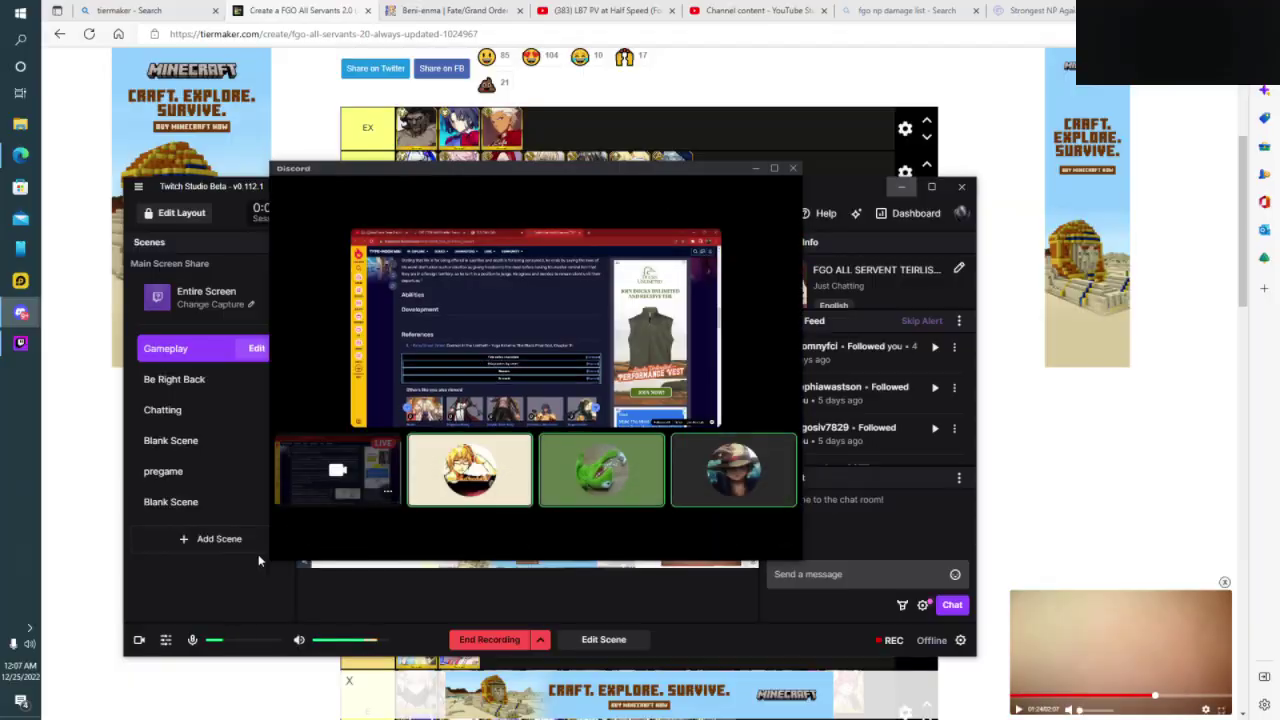
click(20, 342)
click(502, 642)
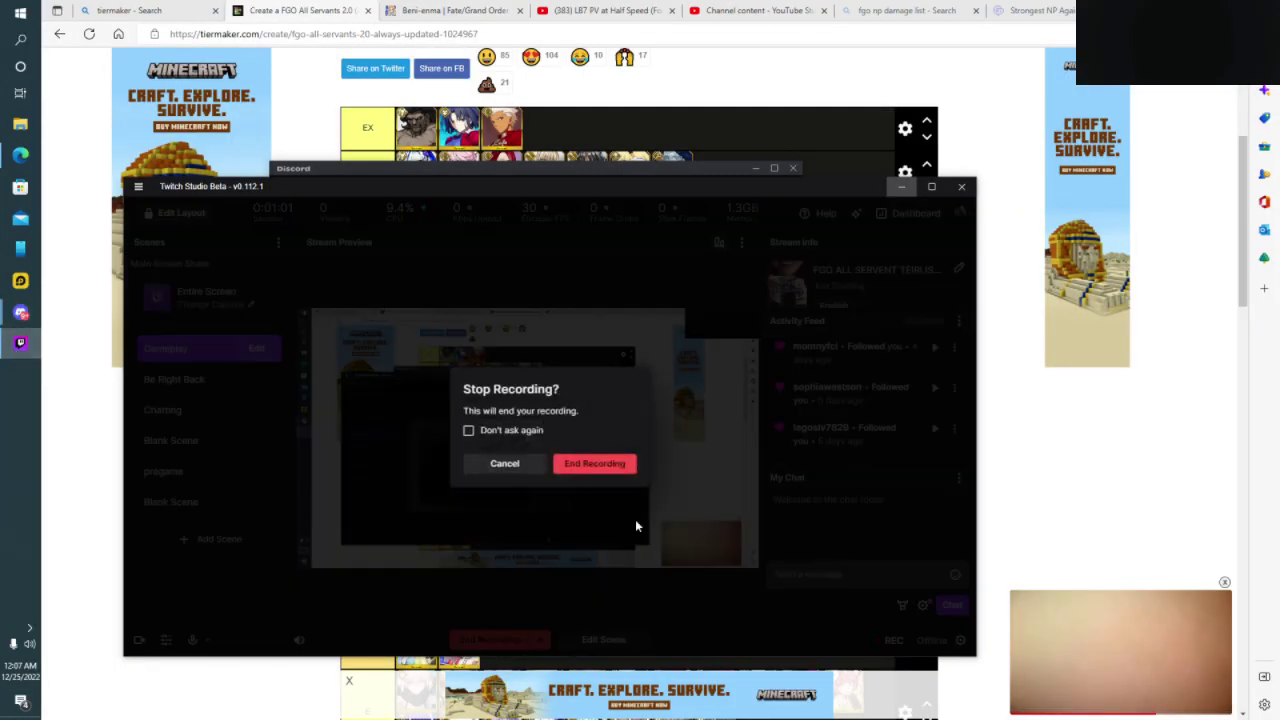